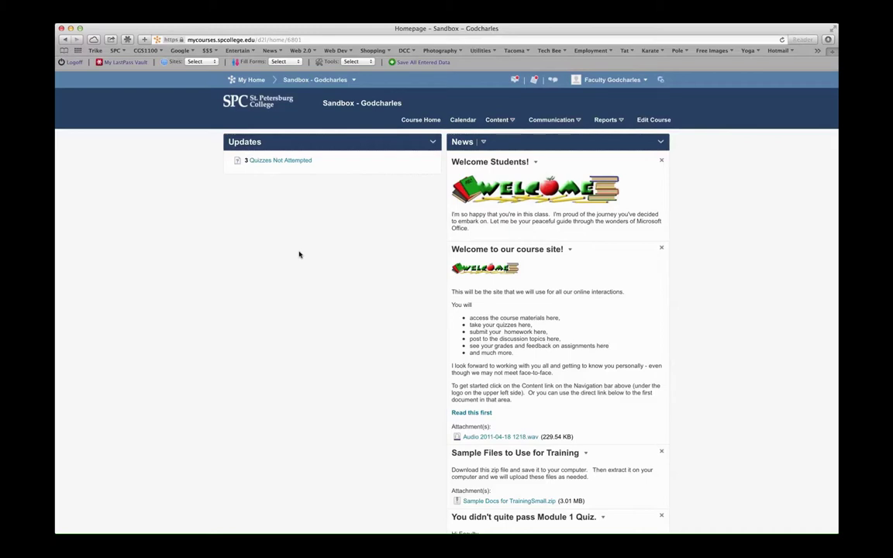
Navigate through Communication and Edit Course to the Groups page under Learner Management
{"action": "left_click", "coordinate": [559, 120]}
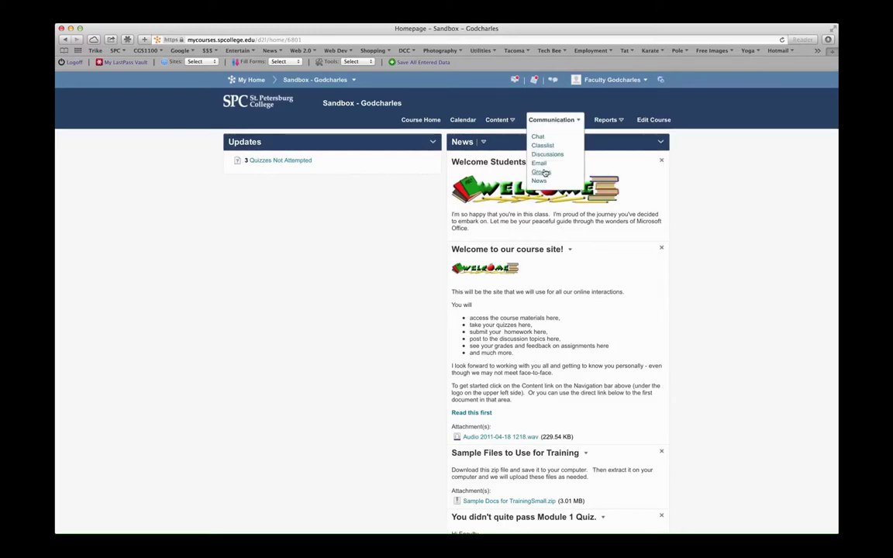
{"action": "left_click", "coordinate": [654, 120]}
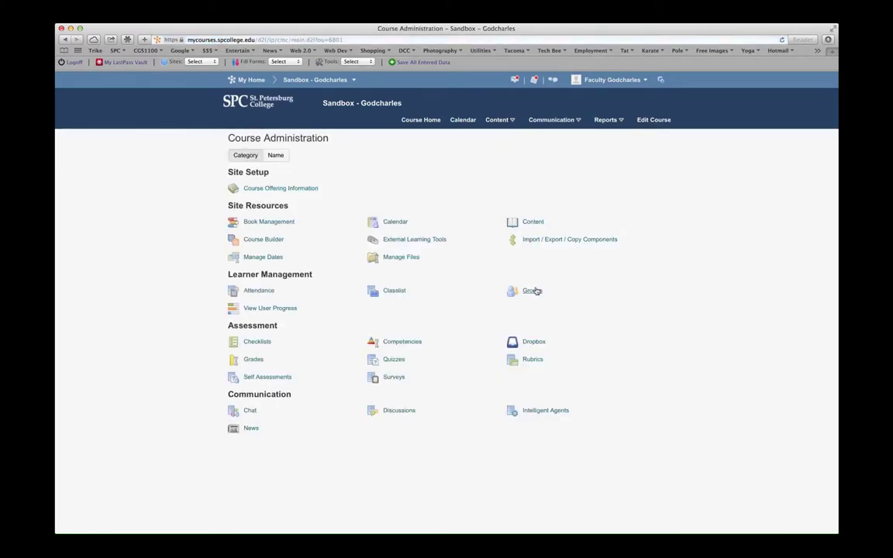
{"action": "left_click", "coordinate": [534, 291]}
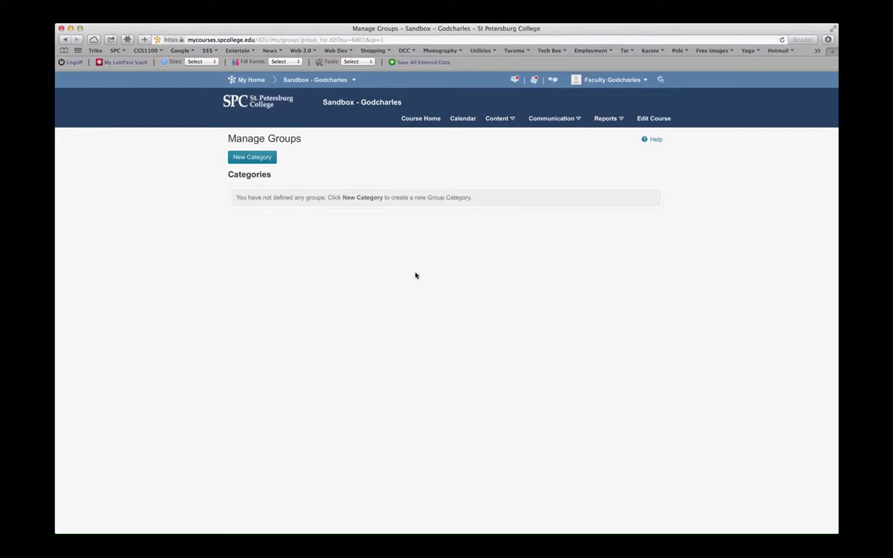
Start a new group category named 'Accommodations' and move to its Description field
{"action": "left_click", "coordinate": [250, 158]}
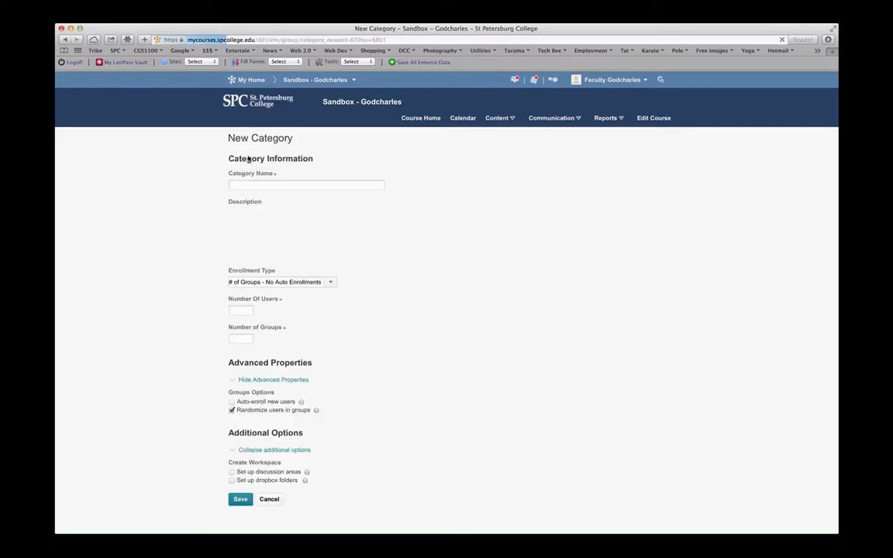
{"action": "left_click", "coordinate": [266, 184]}
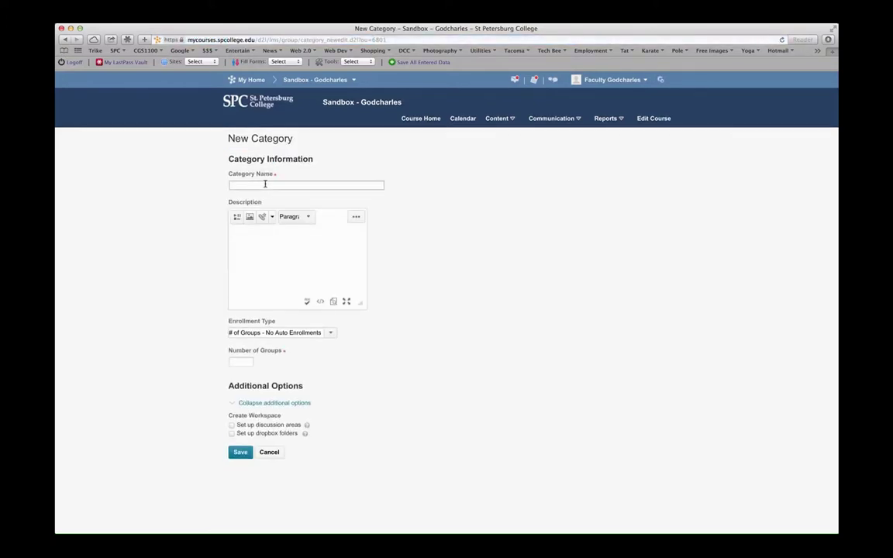
{"action": "type", "text": "Accom"}
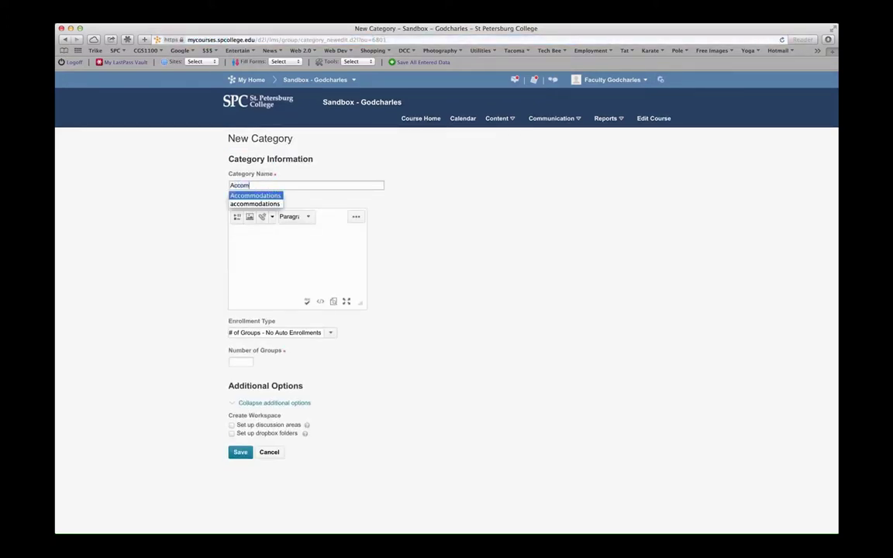
{"action": "type", "text": "modations"}
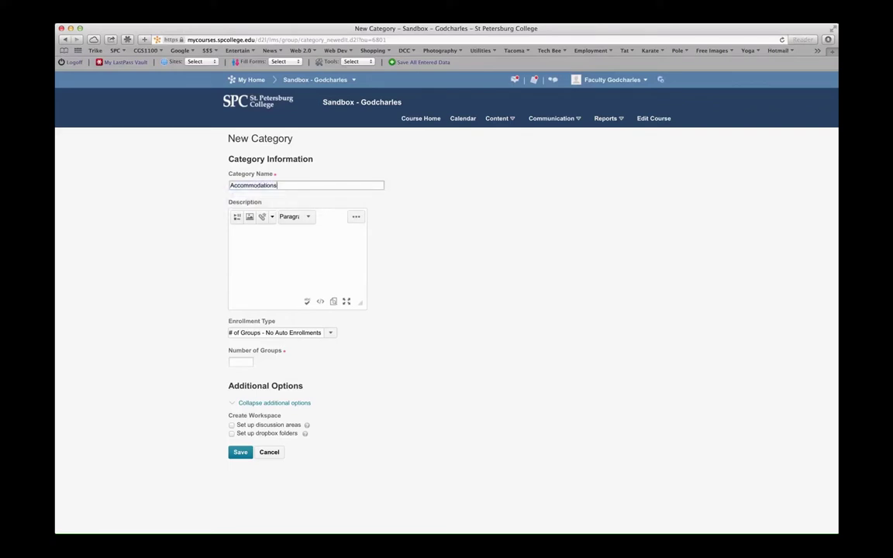
{"action": "left_click", "coordinate": [261, 239]}
Keep the '# of Groups - No Auto Enrollments' type, set 2 groups, and save the category
{"action": "left_click", "coordinate": [331, 335]}
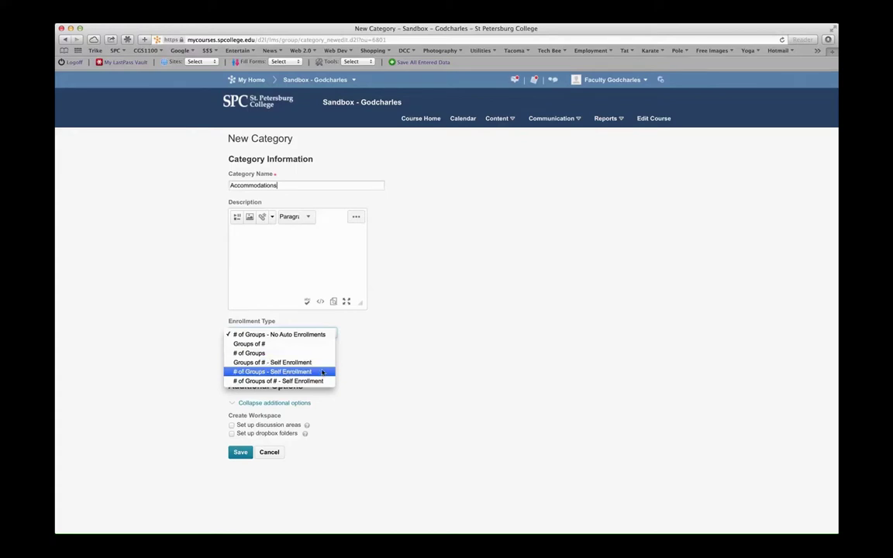
{"action": "left_click", "coordinate": [363, 352]}
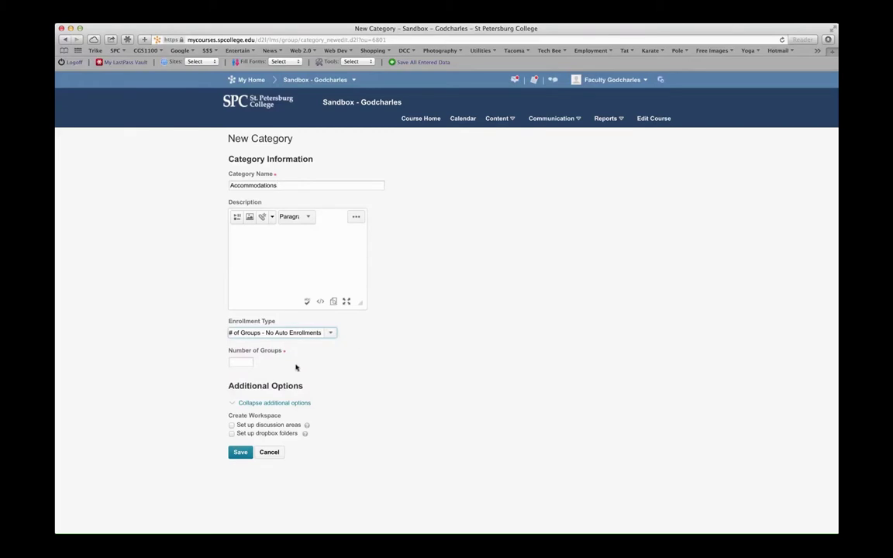
{"action": "left_click", "coordinate": [245, 362]}
{"action": "type", "text": "2"}
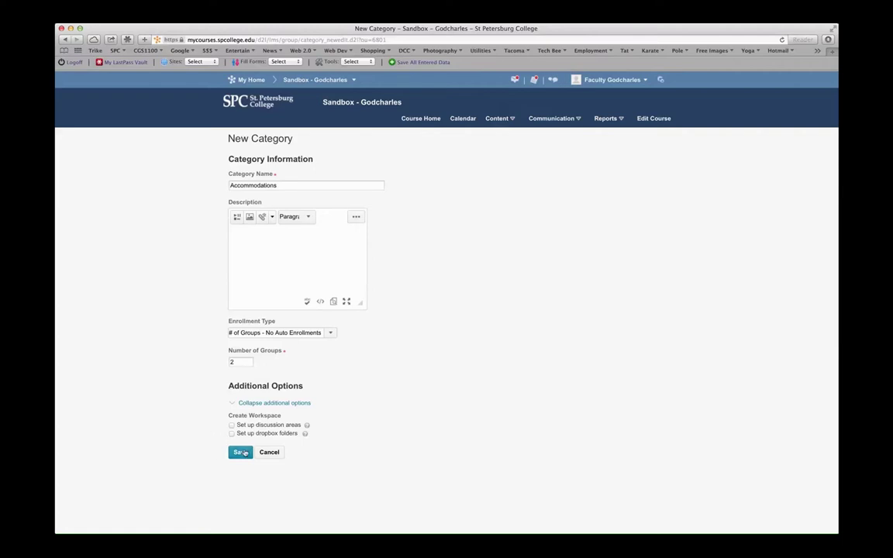
{"action": "left_click", "coordinate": [241, 455]}
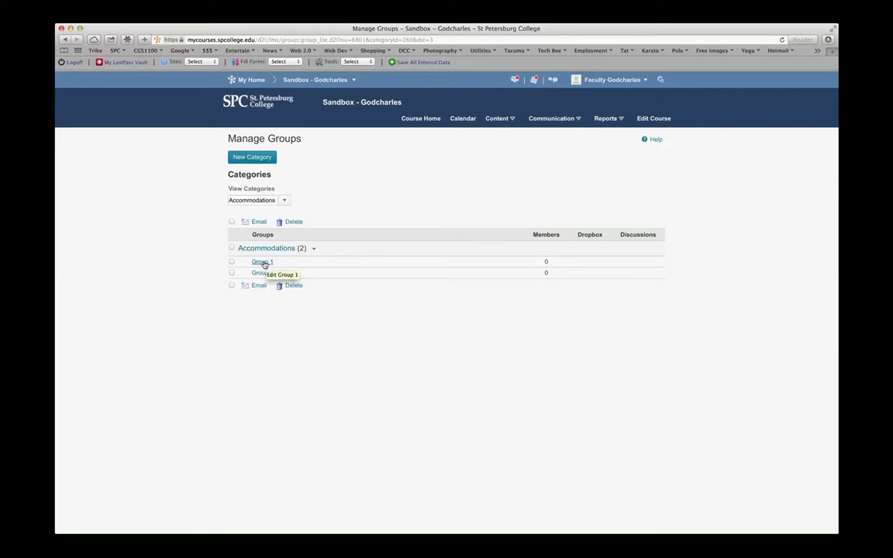
Replace Group 1's name with 'Time and a Half' and save it
{"action": "left_click", "coordinate": [263, 263]}
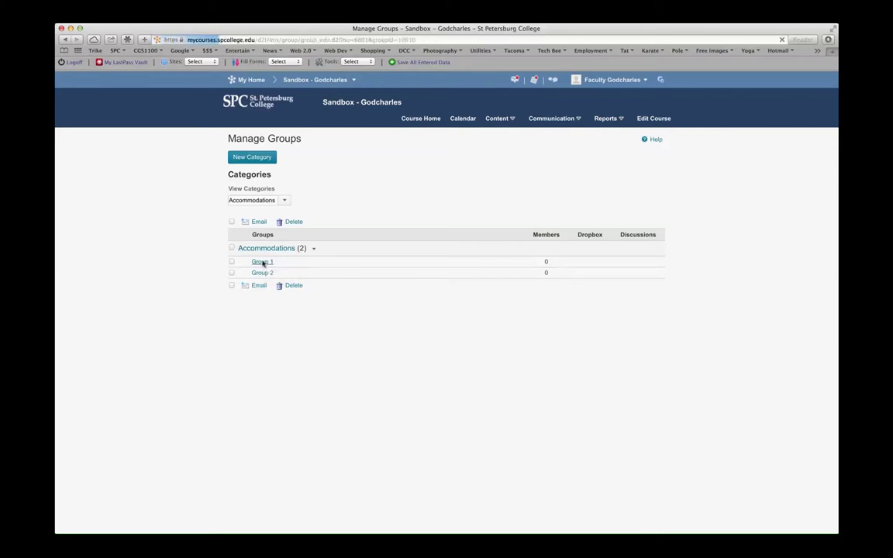
{"action": "left_click_drag", "start_coordinate": [259, 204], "coordinate": [224, 202]}
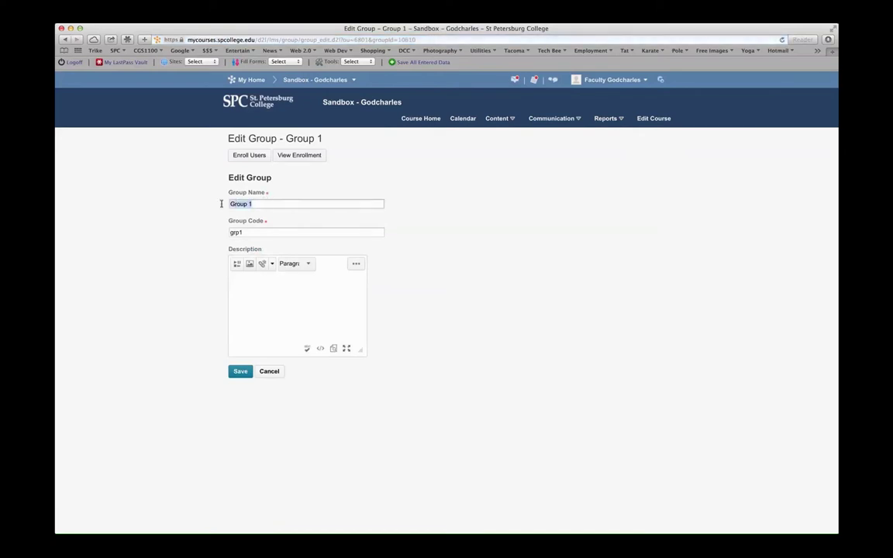
{"action": "type", "text": "Time and a Half"}
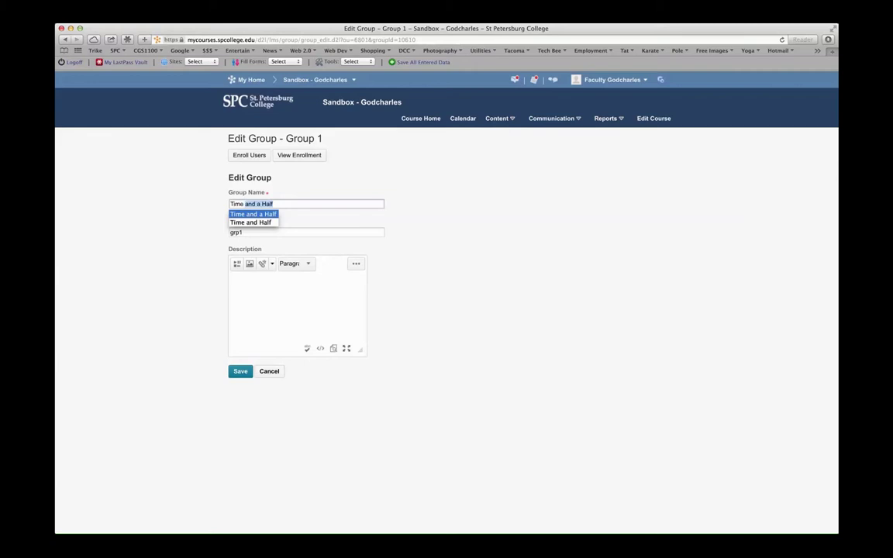
{"action": "key", "text": "Right"}
{"action": "left_click", "coordinate": [405, 264]}
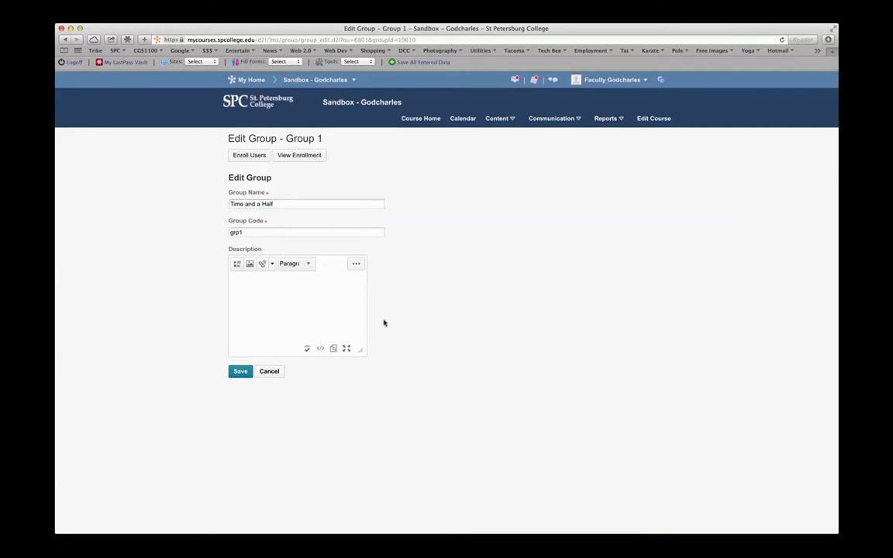
{"action": "left_click", "coordinate": [241, 372]}
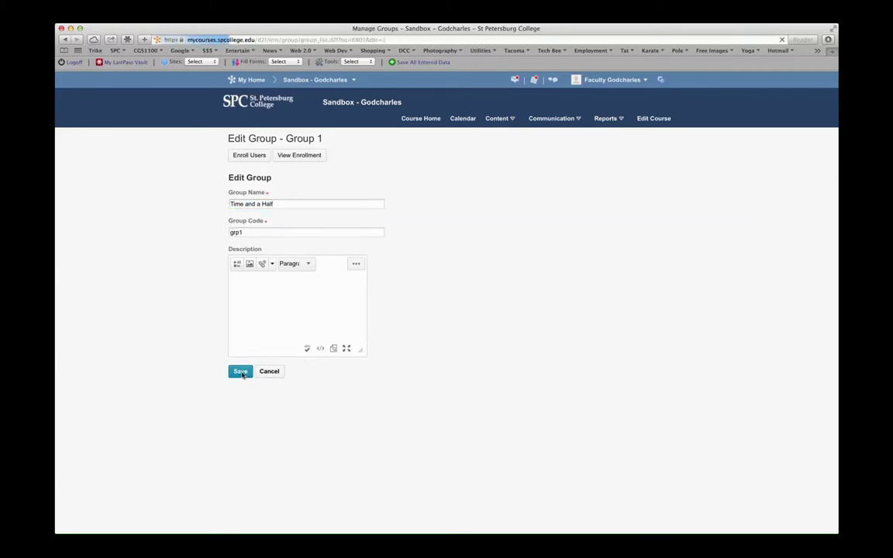
Replace Group 2's name with 'Double Time' and save it
{"action": "left_click", "coordinate": [263, 262]}
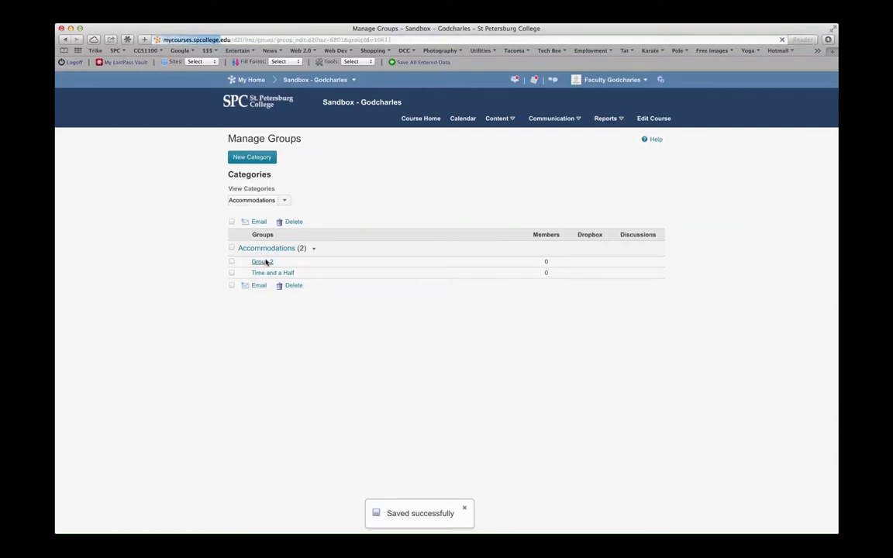
{"action": "left_click_drag", "start_coordinate": [263, 203], "coordinate": [199, 204]}
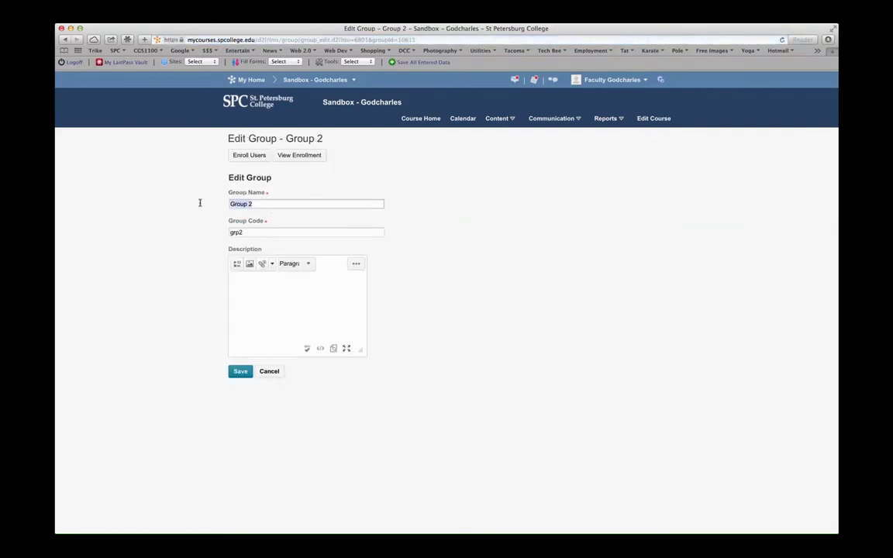
{"action": "type", "text": "Double "}
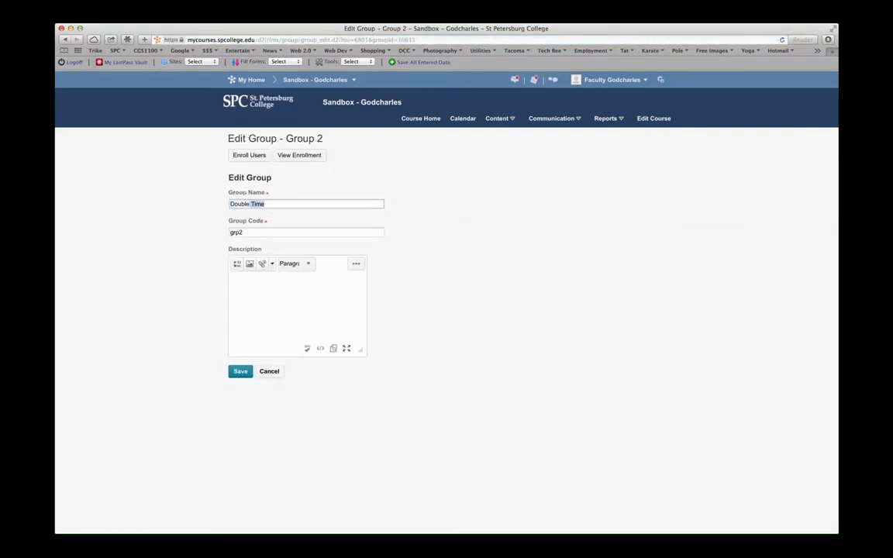
{"action": "type", "text": "Time"}
{"action": "left_click", "coordinate": [240, 372]}
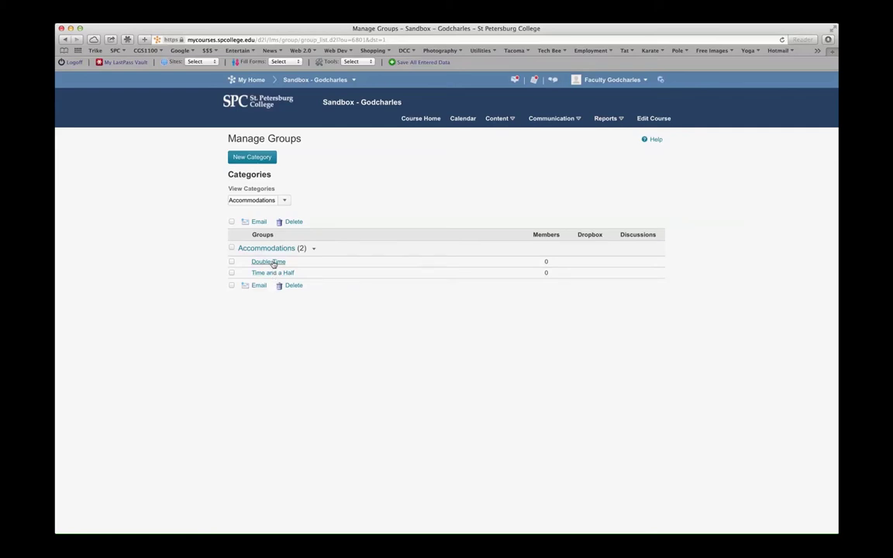
Enroll the second and third listed users in Double Time and save
{"action": "left_click", "coordinate": [273, 263]}
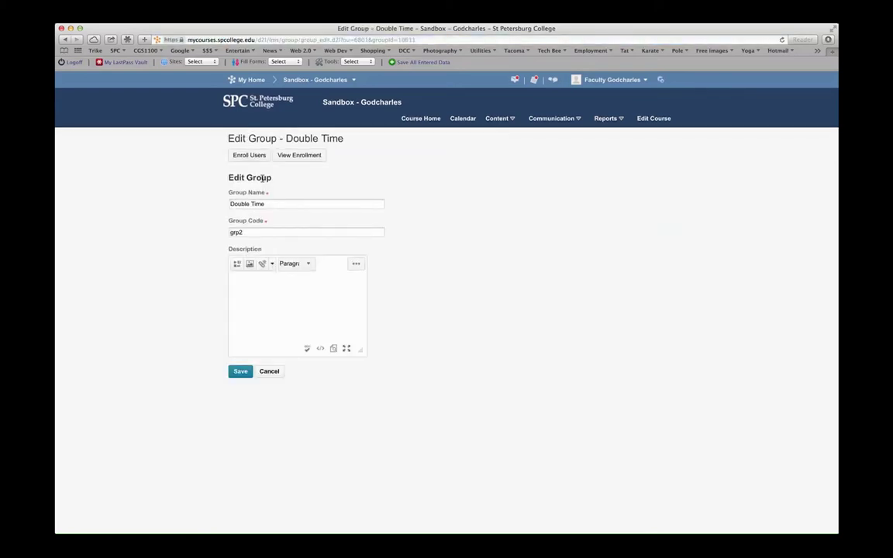
{"action": "left_click", "coordinate": [250, 155]}
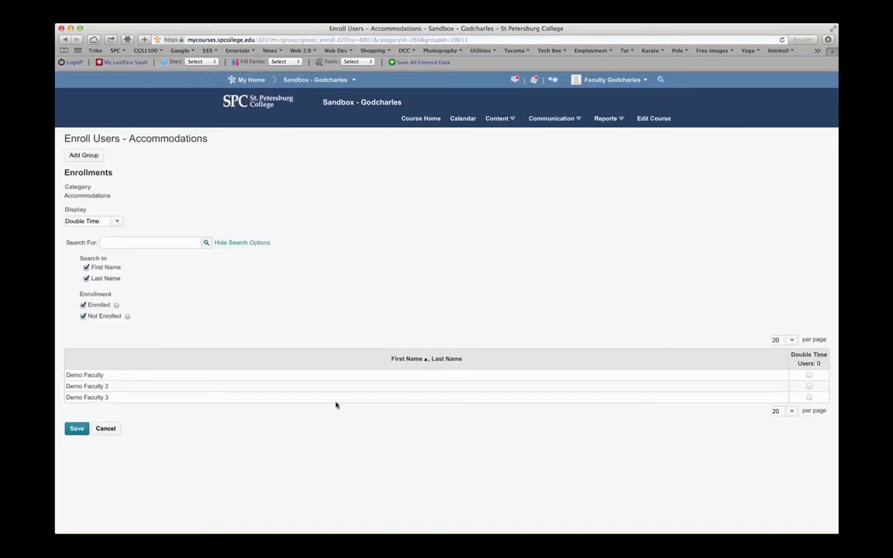
{"action": "left_click", "coordinate": [809, 386]}
{"action": "left_click", "coordinate": [809, 398]}
{"action": "left_click", "coordinate": [77, 429]}
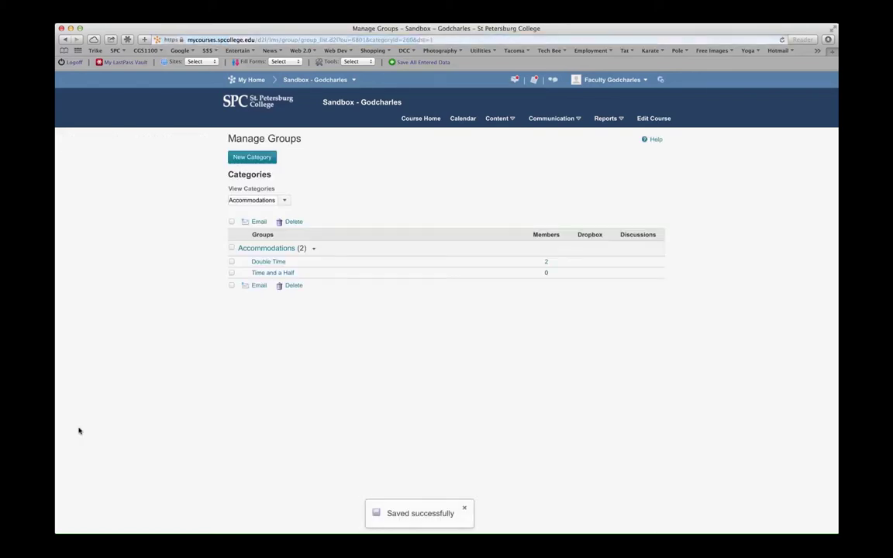
Enroll the first listed user in Time and a Half and save
{"action": "left_click", "coordinate": [275, 273]}
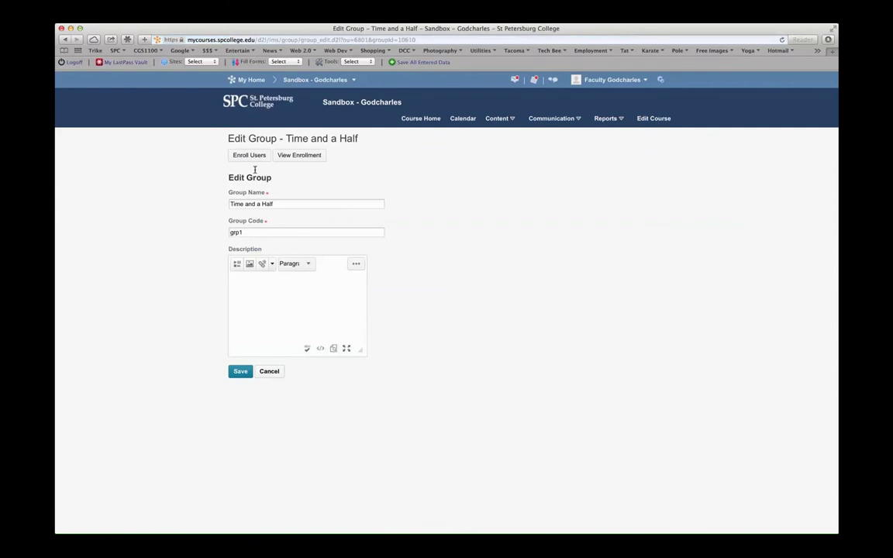
{"action": "left_click", "coordinate": [253, 155]}
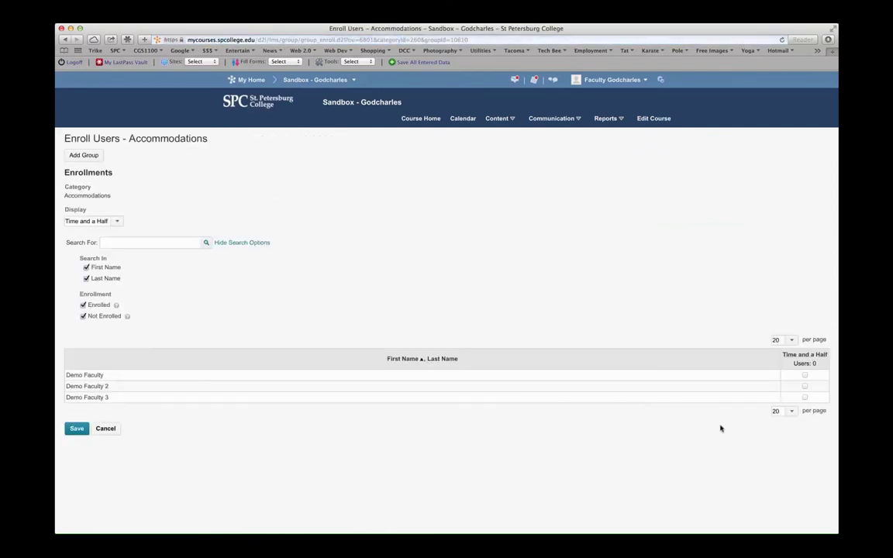
{"action": "left_click", "coordinate": [805, 377]}
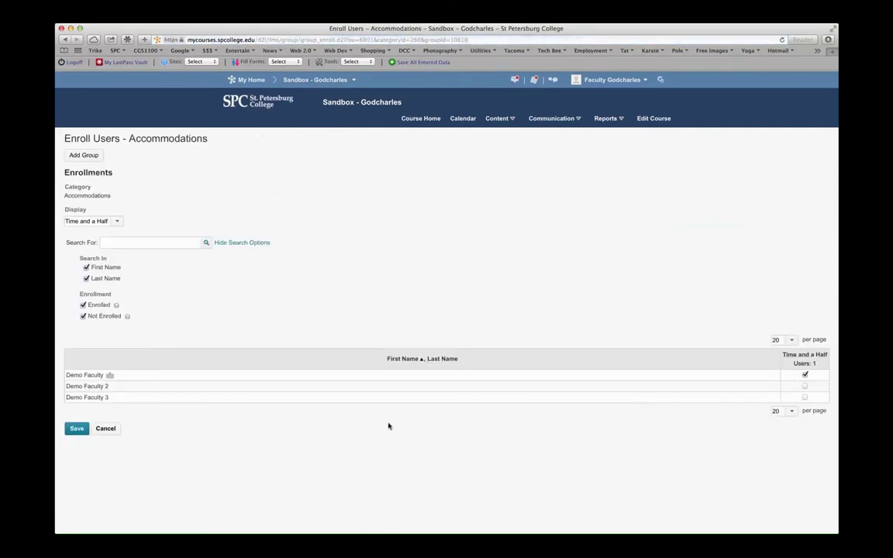
{"action": "left_click", "coordinate": [76, 429]}
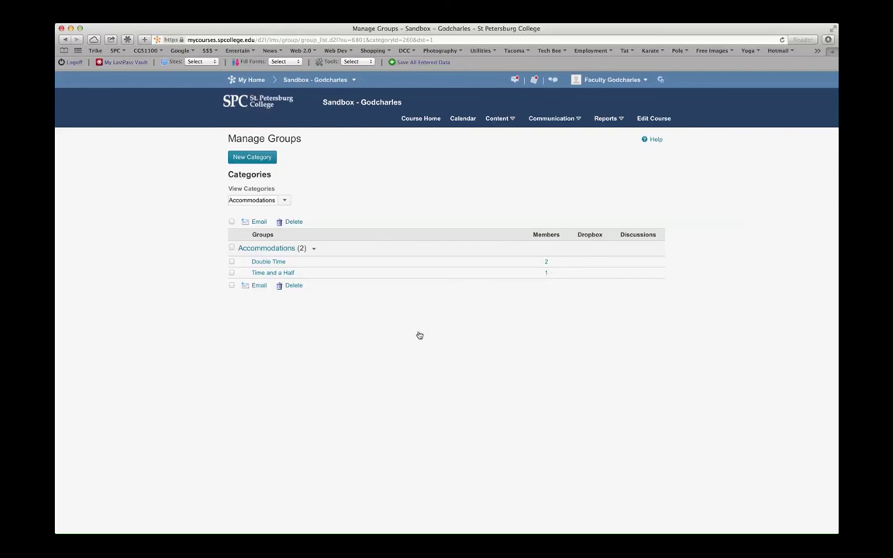
{"action": "left_click", "coordinate": [231, 247]}
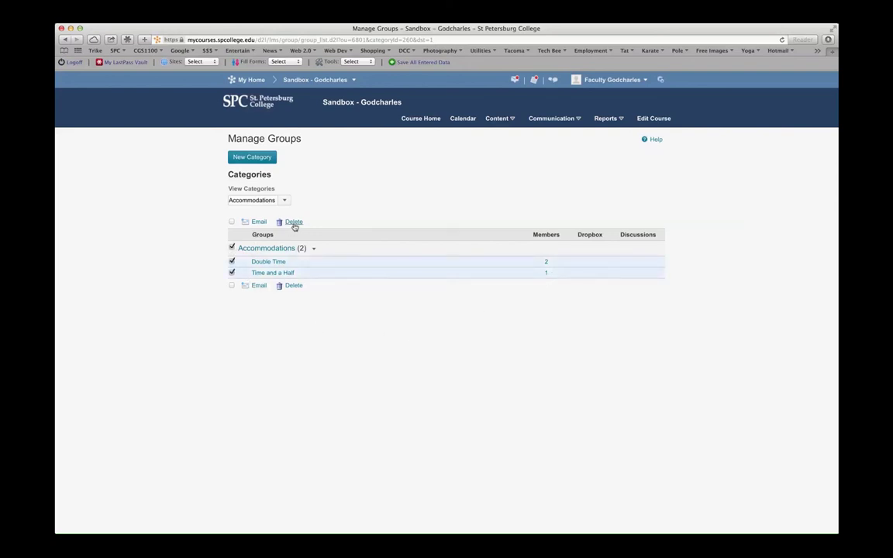
{"action": "left_click", "coordinate": [231, 247]}
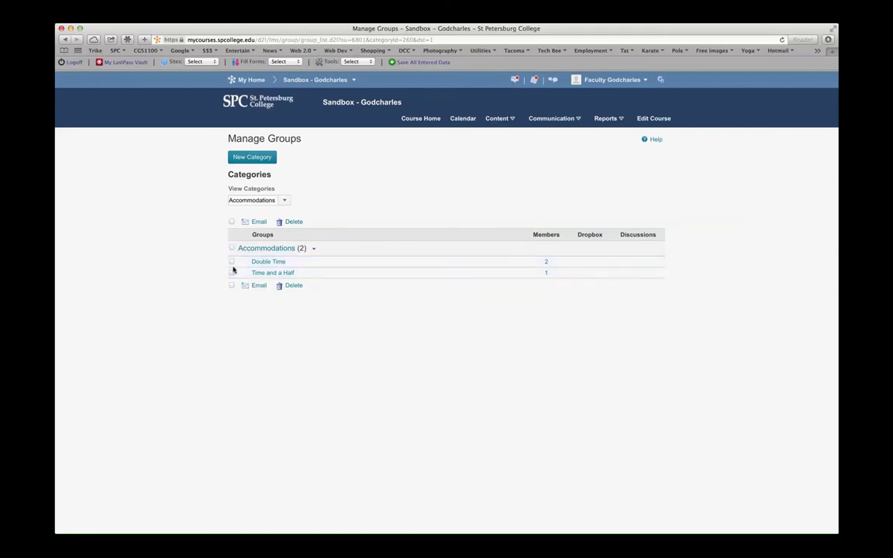
{"action": "left_click", "coordinate": [231, 262]}
{"action": "left_click", "coordinate": [231, 273]}
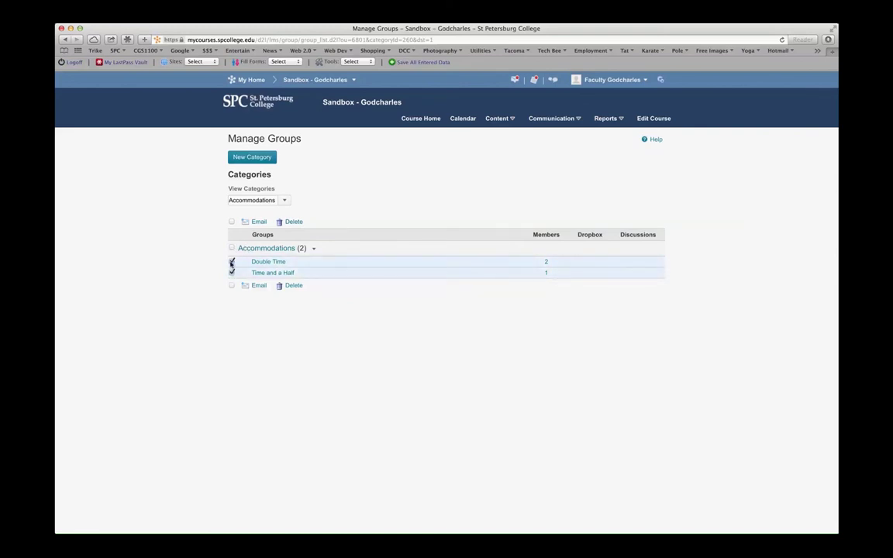
{"action": "left_click", "coordinate": [231, 262]}
{"action": "left_click", "coordinate": [231, 272]}
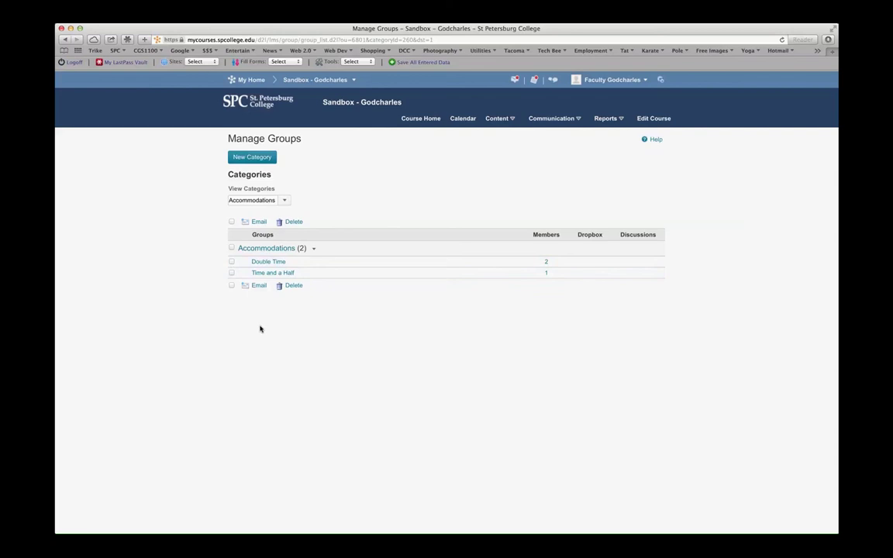